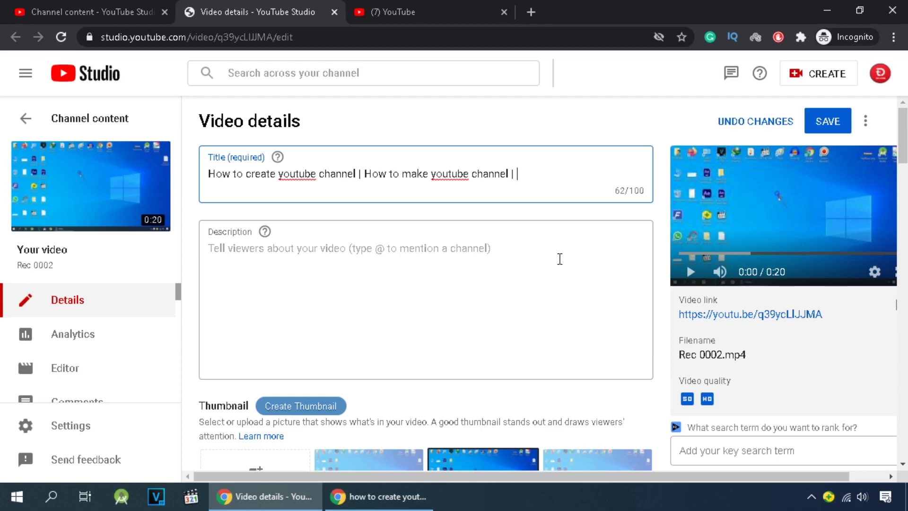
Step: Complete the video title by adding "Youtube channel" after the last separator
{"action": "type", "text": "Youtube channe"}
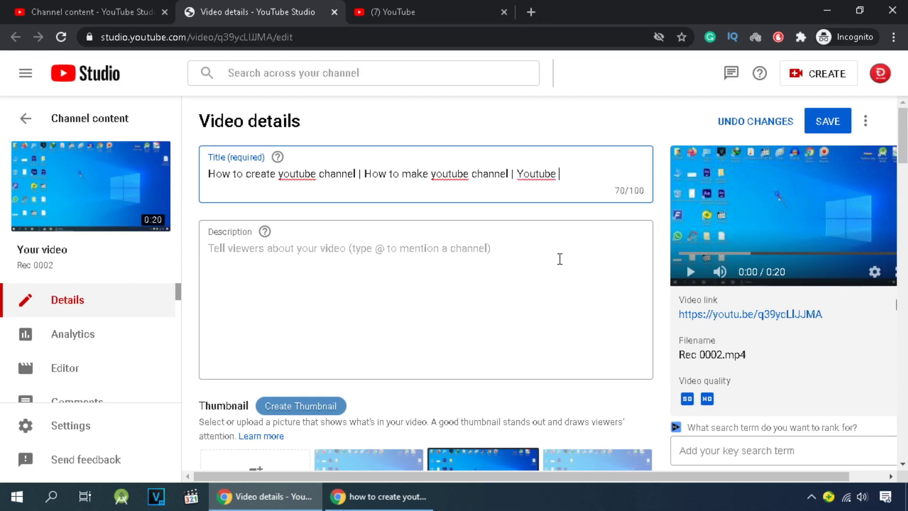
{"action": "type", "text": "l"}
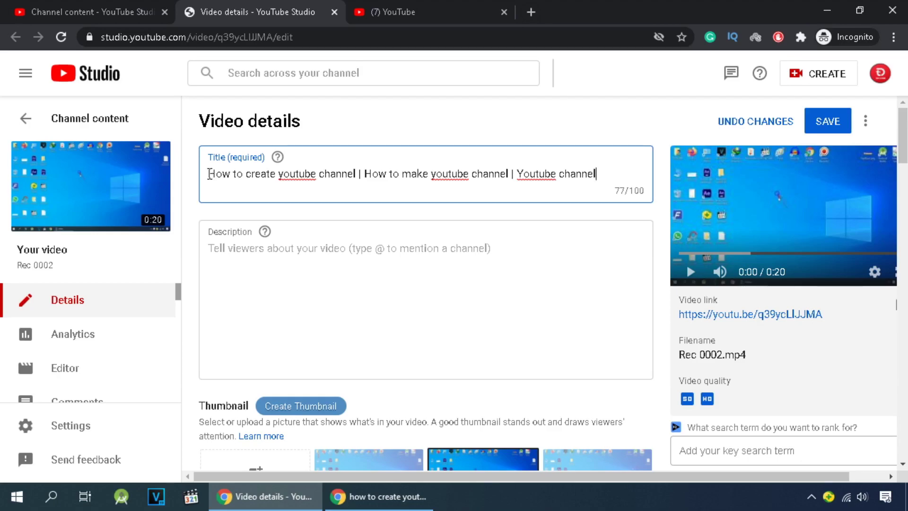
Step: Copy "How to create youtube channel" from the title and enter it as the keyword for discovering new keywords in Google Ads Keyword Planner
{"action": "left_click_drag", "start_coordinate": [209, 174], "coordinate": [356, 174]}
{"action": "right_click", "coordinate": [328, 175]}
{"action": "left_click", "coordinate": [360, 226]}
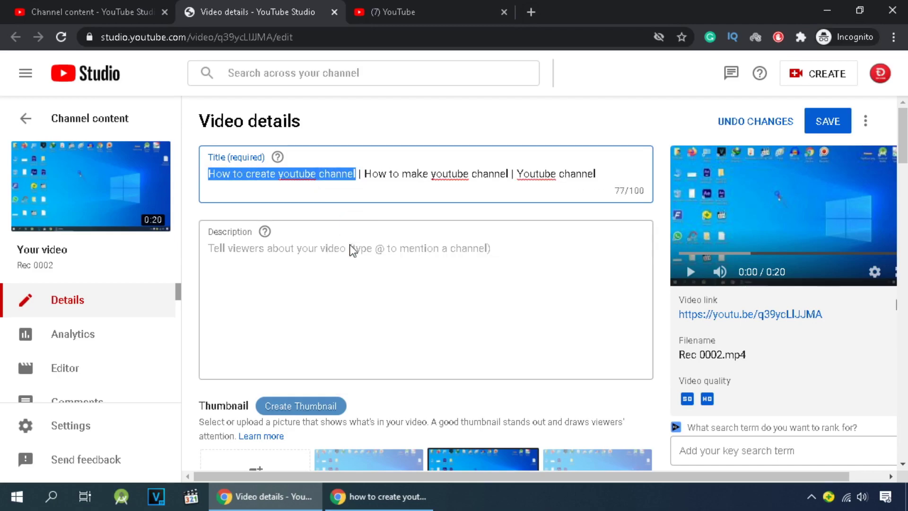
{"action": "left_click", "coordinate": [378, 505]}
{"action": "left_click", "coordinate": [79, 11]}
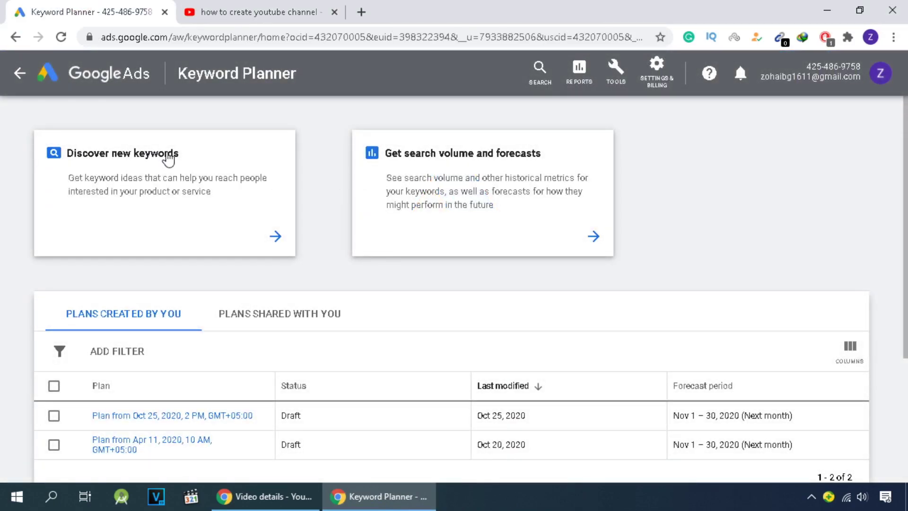
{"action": "left_click", "coordinate": [258, 231]}
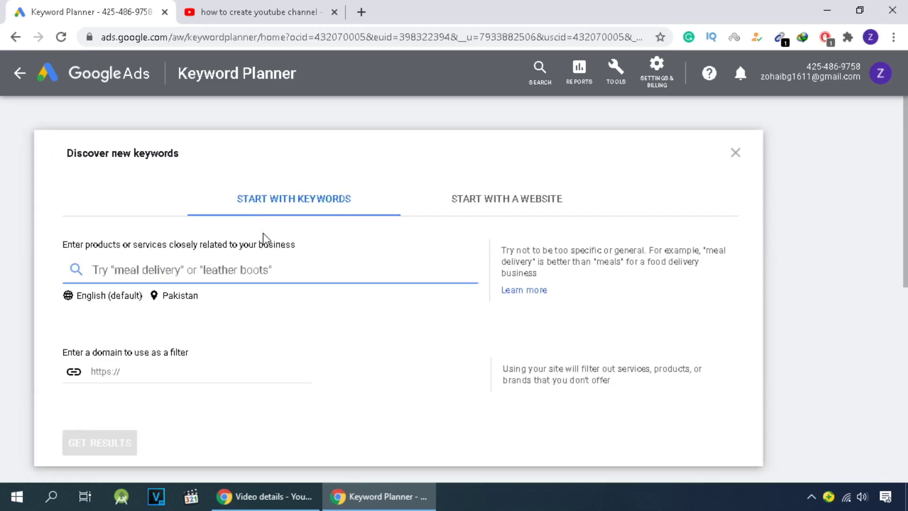
{"action": "key", "text": "ctrl+v"}
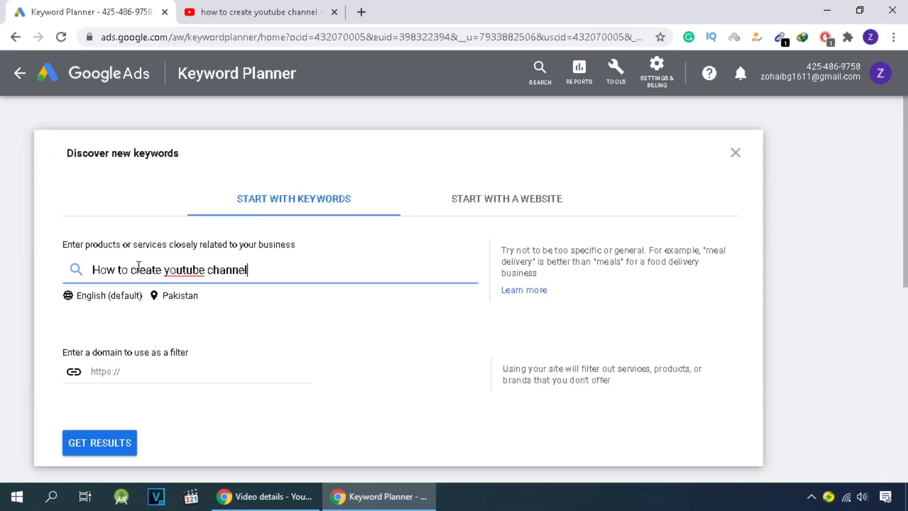
Step: Remove Pakistan from the targeted locations so the keyword search covers all locations, and save
{"action": "left_click", "coordinate": [180, 297]}
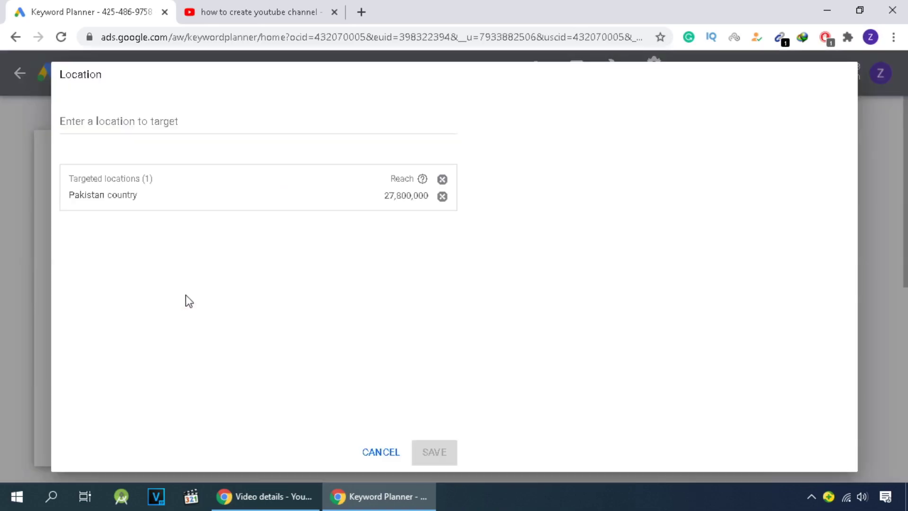
{"action": "left_click", "coordinate": [442, 196]}
{"action": "left_click", "coordinate": [438, 451]}
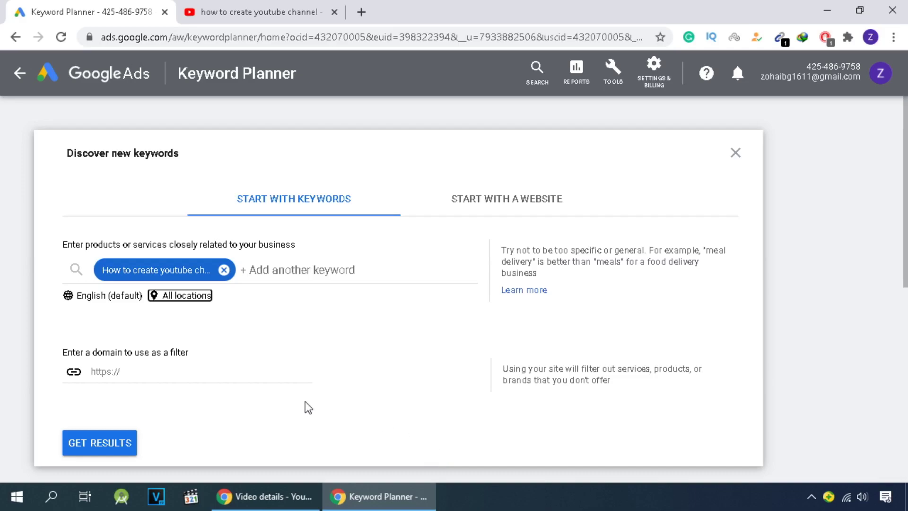
Step: Get the keyword ideas and widen the "Top of page bid (high range)" column
{"action": "left_click", "coordinate": [99, 443]}
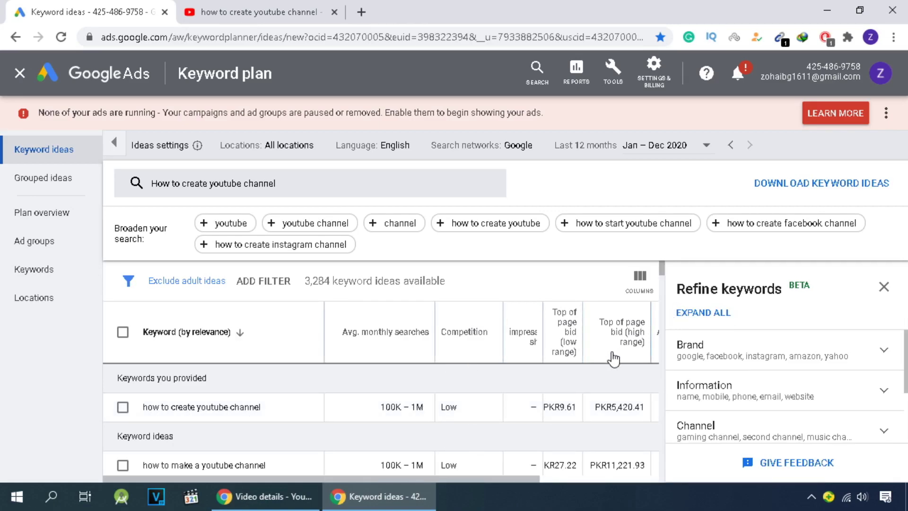
{"action": "mouse_move", "coordinate": [651, 347]}
{"action": "left_mouse_down"}
{"action": "mouse_move", "coordinate": [622, 349]}
{"action": "mouse_move", "coordinate": [669, 349]}
{"action": "left_mouse_up"}
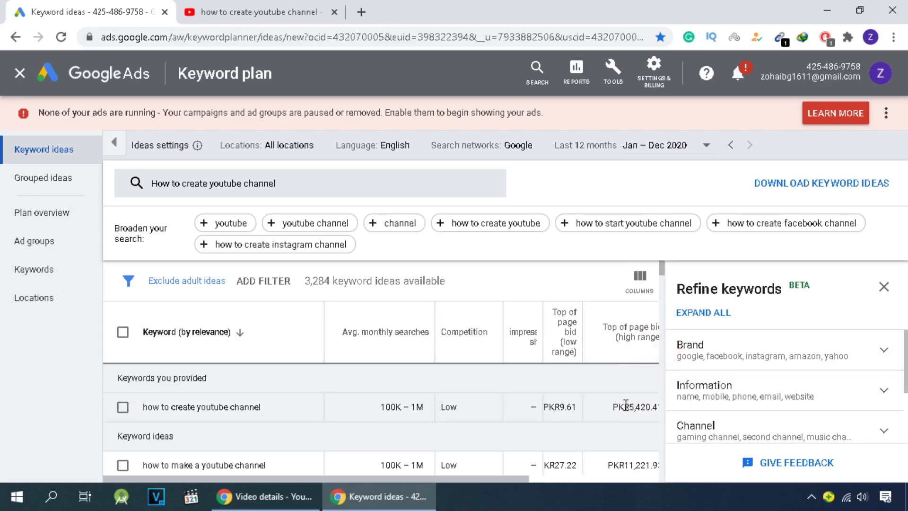
{"action": "mouse_move", "coordinate": [624, 404]}
{"action": "left_mouse_down"}
{"action": "mouse_move", "coordinate": [669, 415]}
{"action": "mouse_move", "coordinate": [624, 404]}
{"action": "left_mouse_up"}
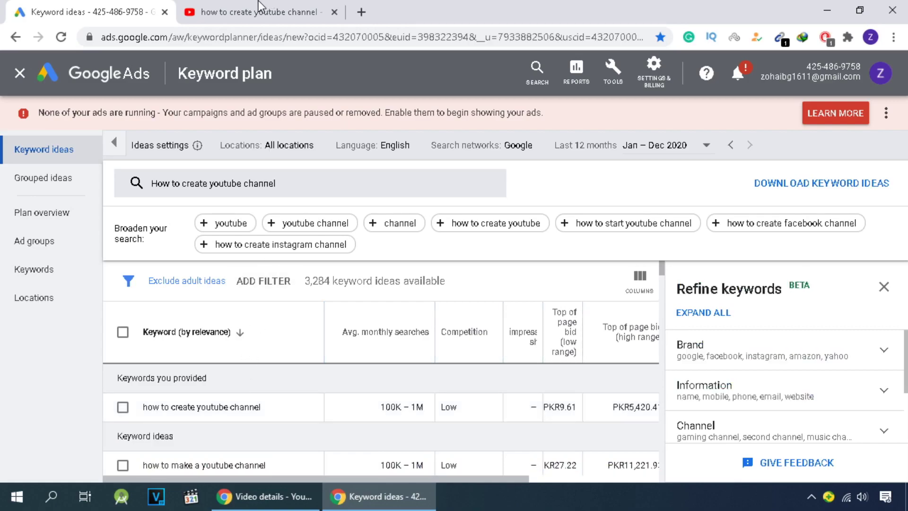
Step: Switch back to YouTube Studio and copy "How to make youtube channel" from the video title
{"action": "left_click", "coordinate": [288, 494]}
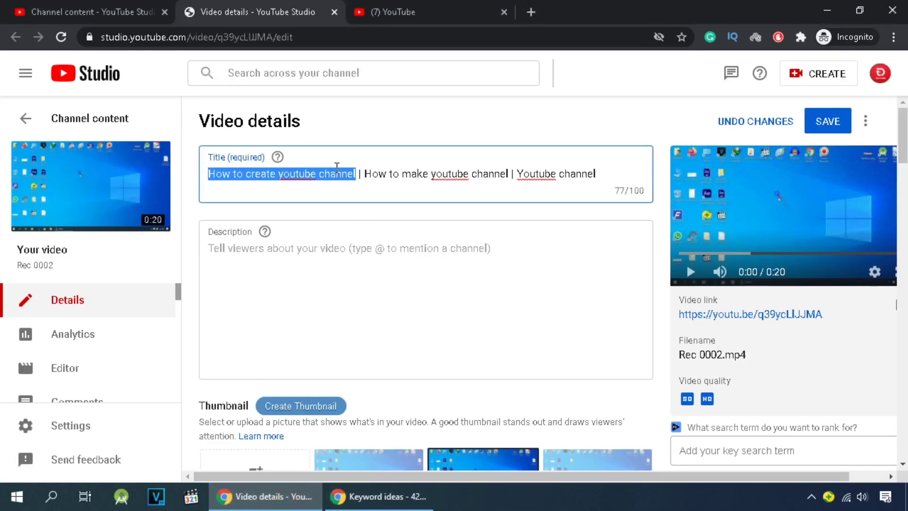
{"action": "left_click_drag", "start_coordinate": [365, 174], "coordinate": [509, 174]}
{"action": "right_click", "coordinate": [440, 176]}
{"action": "left_click", "coordinate": [447, 224]}
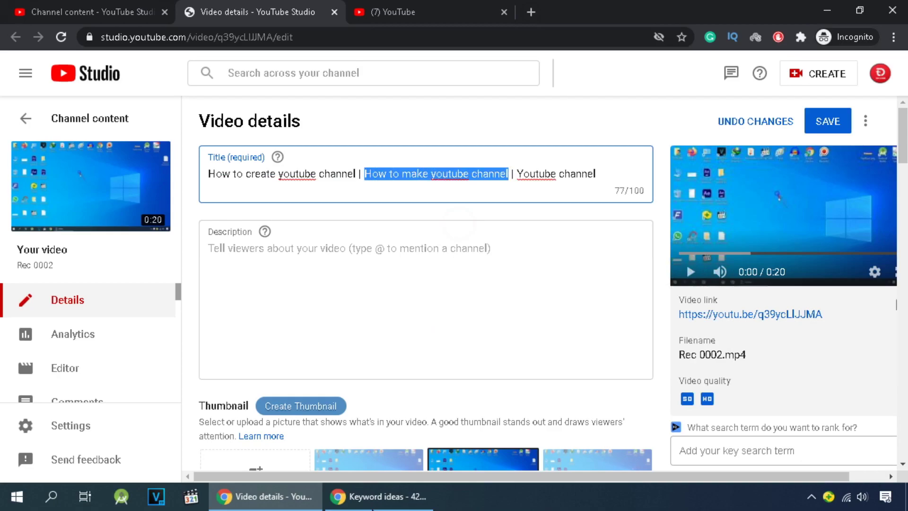
Step: In Keyword Planner, replace the search keyword with "How to make youtube channel" and get its keyword ideas and monthly searches
{"action": "left_click", "coordinate": [376, 496]}
{"action": "left_click", "coordinate": [286, 187]}
{"action": "left_click_drag", "start_coordinate": [297, 200], "coordinate": [297, 229]}
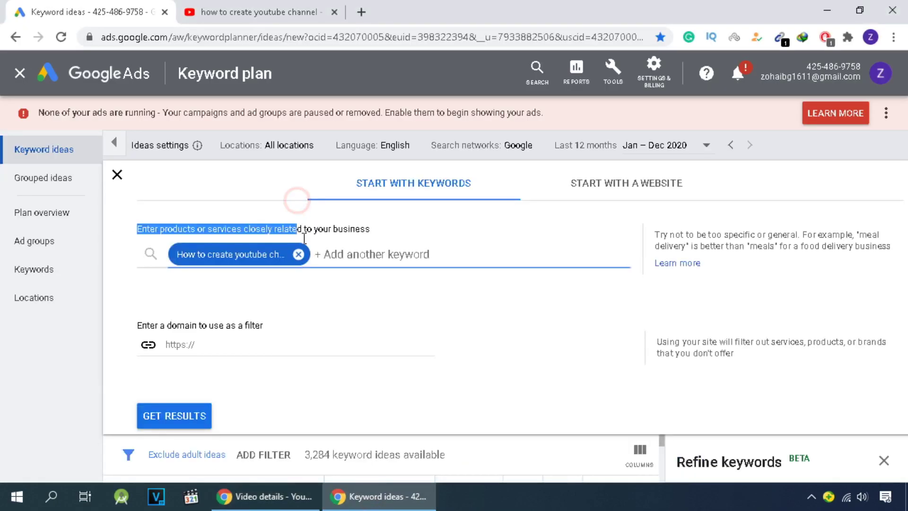
{"action": "left_click", "coordinate": [299, 256]}
{"action": "key", "text": "ctrl+v"}
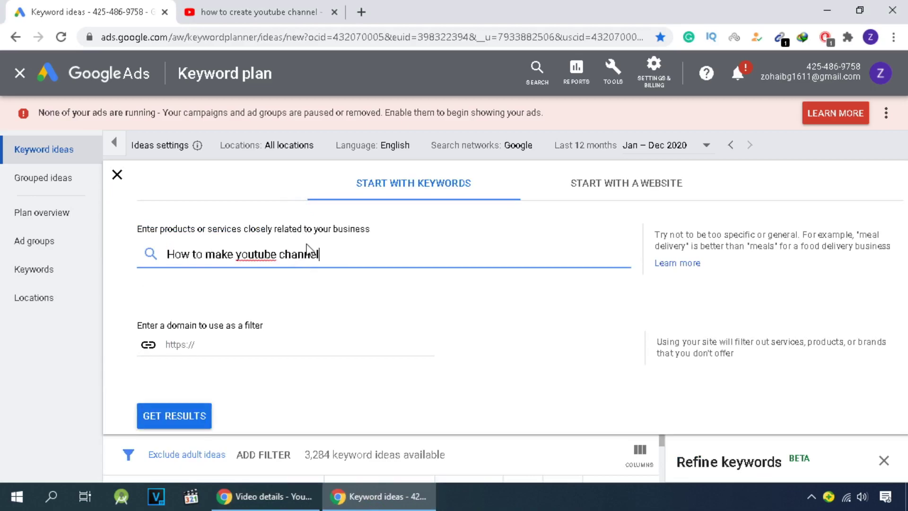
{"action": "left_click", "coordinate": [177, 416]}
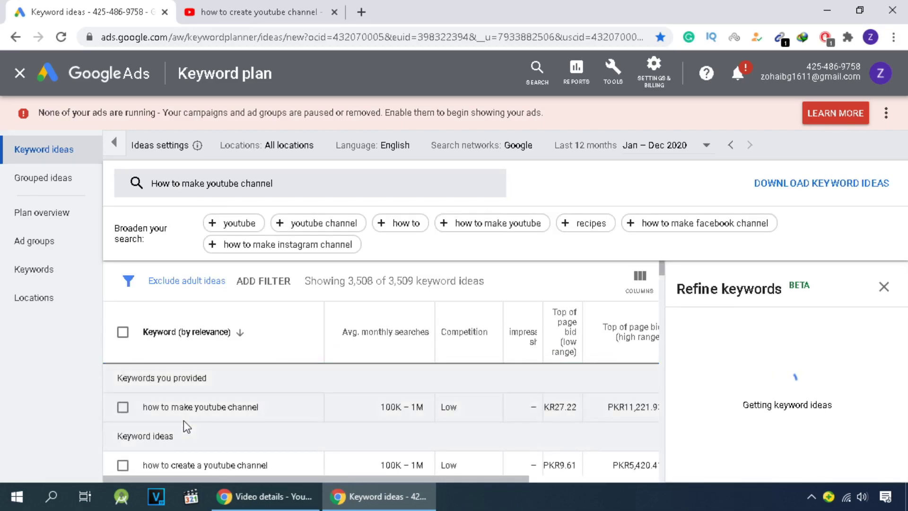
{"action": "left_click", "coordinate": [382, 404]}
{"action": "left_click_drag", "start_coordinate": [383, 403], "coordinate": [422, 407]}
{"action": "left_click", "coordinate": [421, 408]}
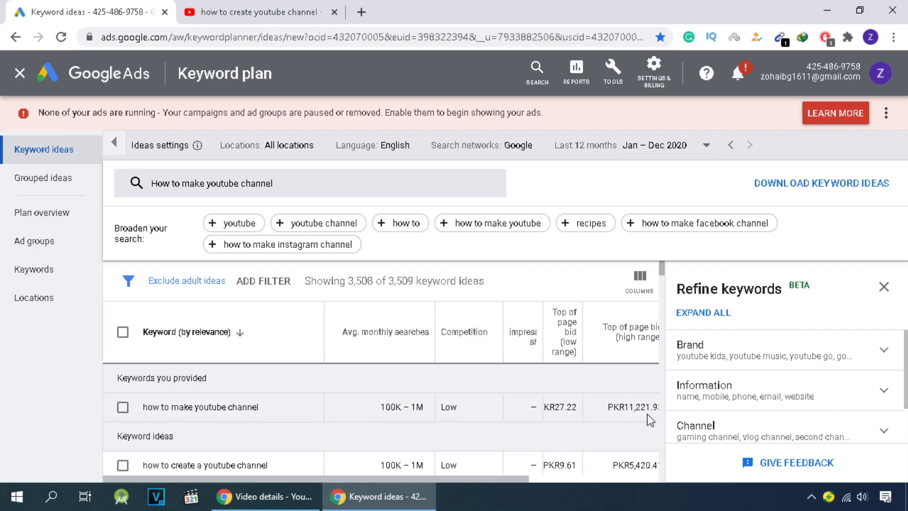
Step: Return to YouTube Studio and review how the separate keyword phrases are combined in the video title
{"action": "key", "text": "alt+Tab"}
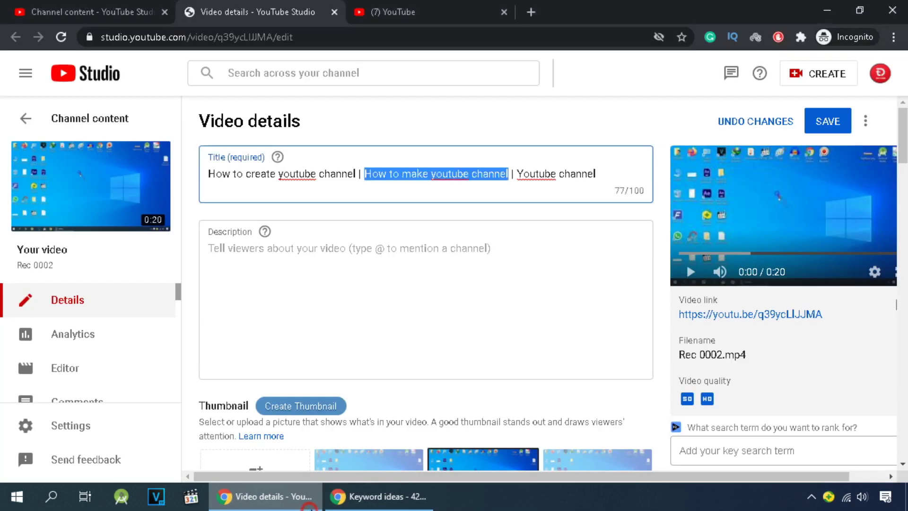
{"action": "left_click", "coordinate": [414, 173]}
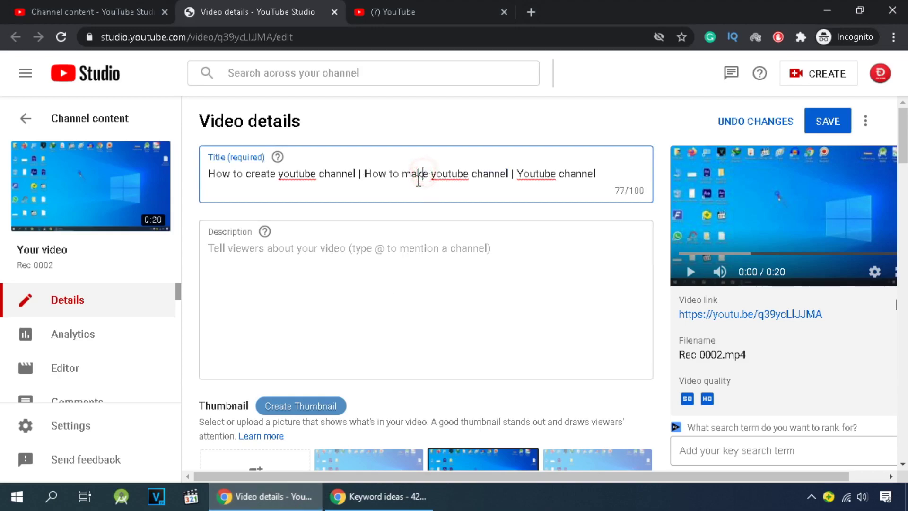
{"action": "left_click_drag", "start_coordinate": [210, 174], "coordinate": [506, 173]}
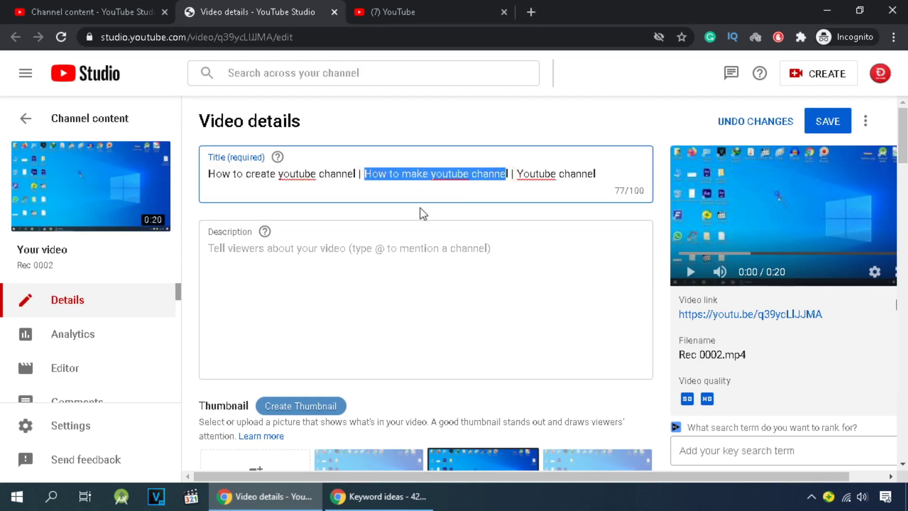
{"action": "left_click_drag", "start_coordinate": [210, 174], "coordinate": [350, 176]}
{"action": "left_click", "coordinate": [365, 173]}
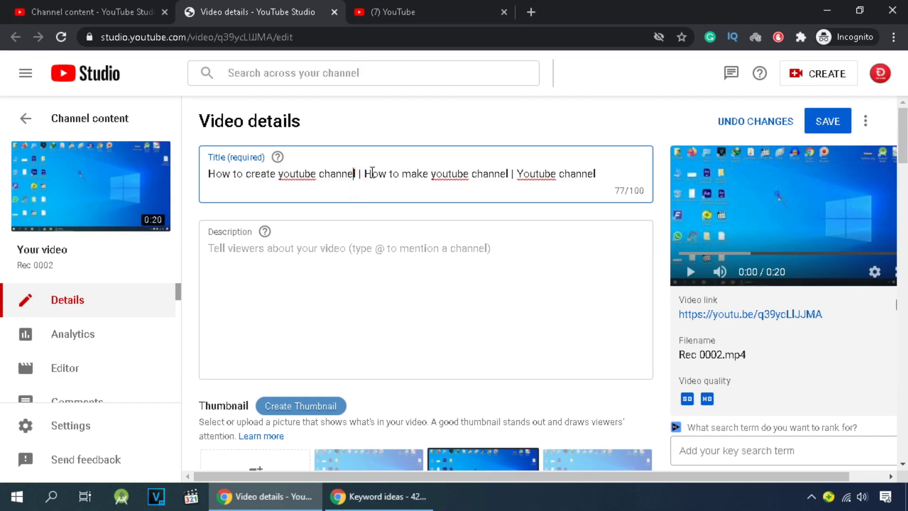
{"action": "left_click_drag", "start_coordinate": [365, 173], "coordinate": [510, 173]}
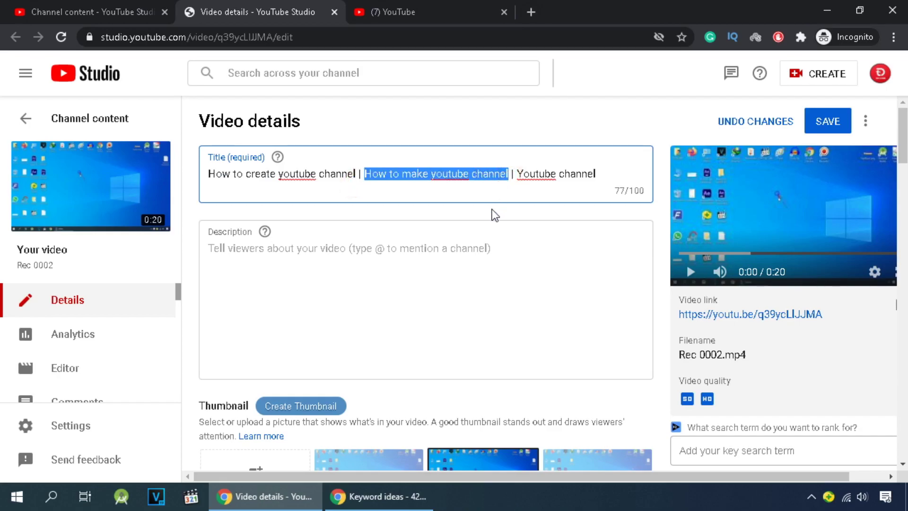
{"action": "left_click_drag", "start_coordinate": [222, 173], "coordinate": [310, 173]}
{"action": "left_click_drag", "start_coordinate": [379, 173], "coordinate": [452, 173]}
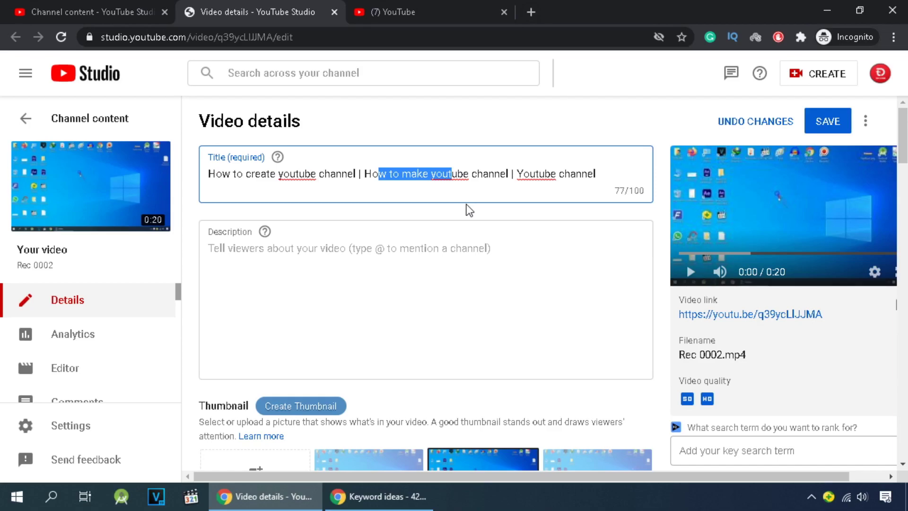
{"action": "left_click_drag", "start_coordinate": [216, 173], "coordinate": [628, 170]}
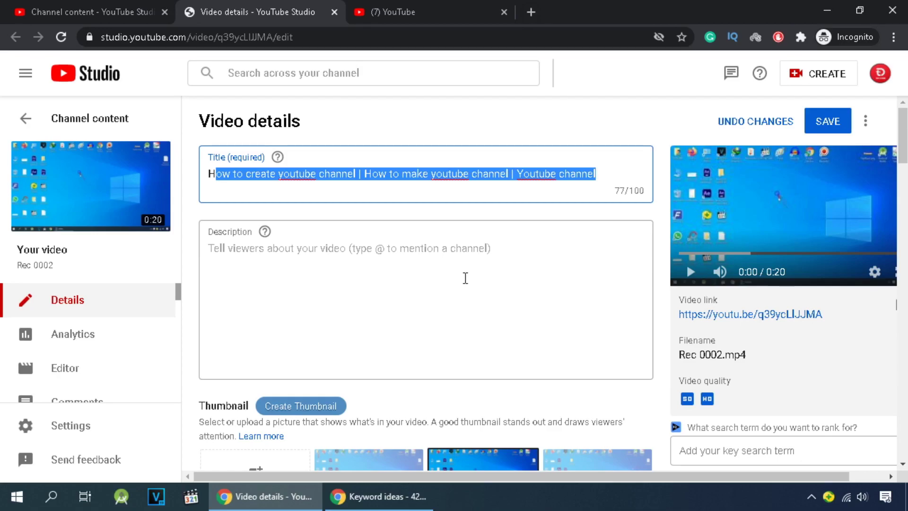
{"action": "left_click", "coordinate": [553, 176]}
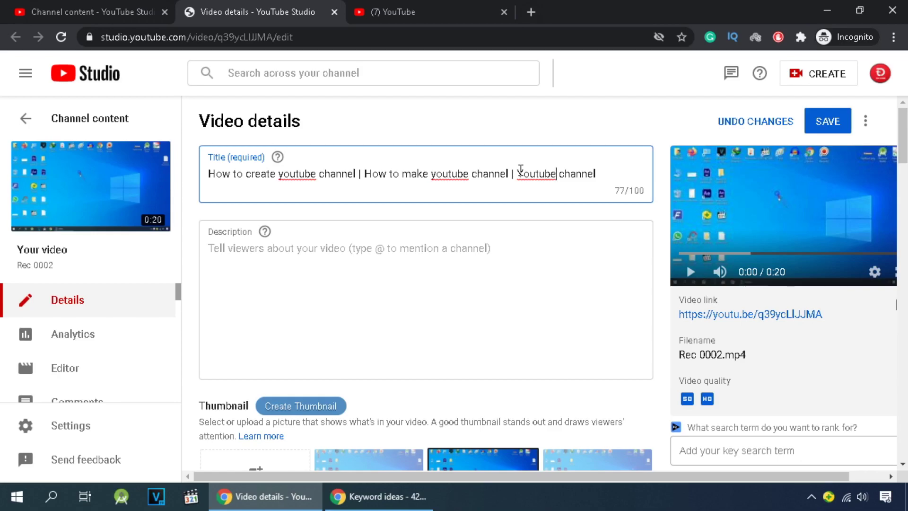
Step: Review YouTube's search suggestions for "how to make youtube channel" and the Keyword Planner ideas, and check the Studio video title against them
{"action": "left_click", "coordinate": [379, 497]}
{"action": "left_click", "coordinate": [297, 20]}
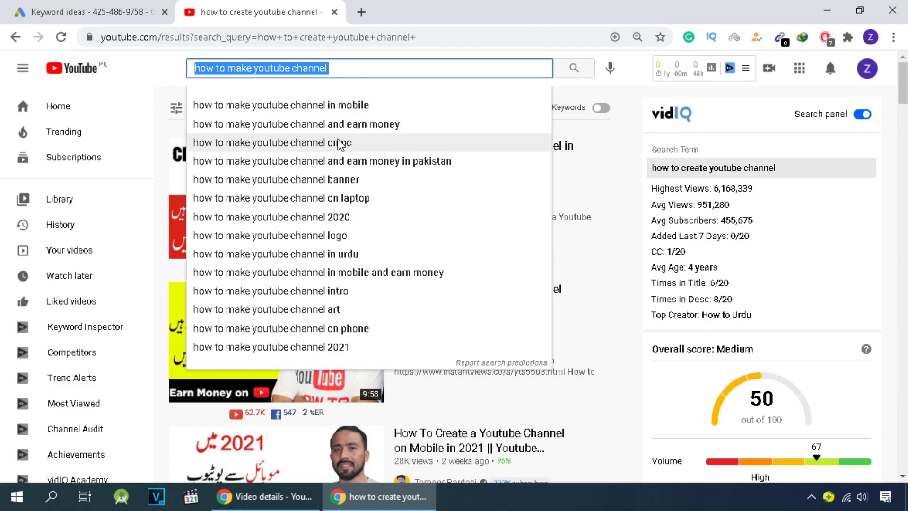
{"action": "left_click", "coordinate": [41, 7]}
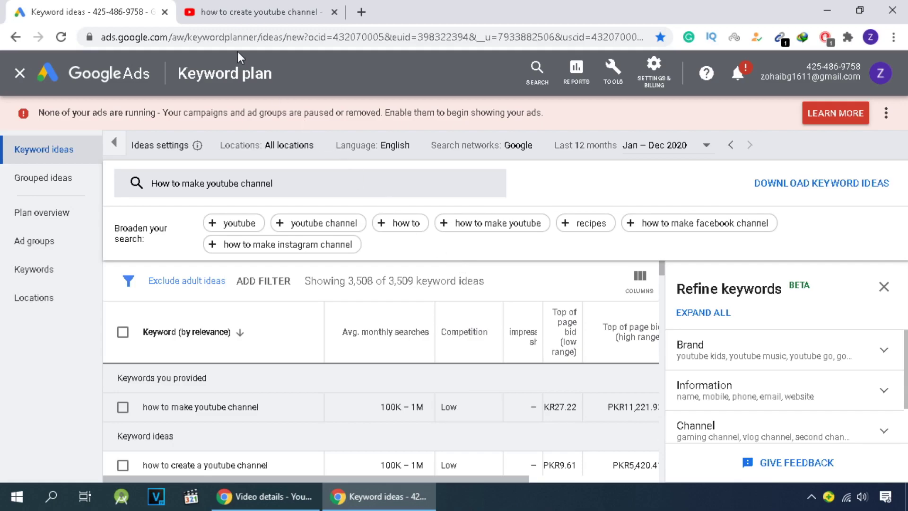
{"action": "left_click", "coordinate": [246, 11]}
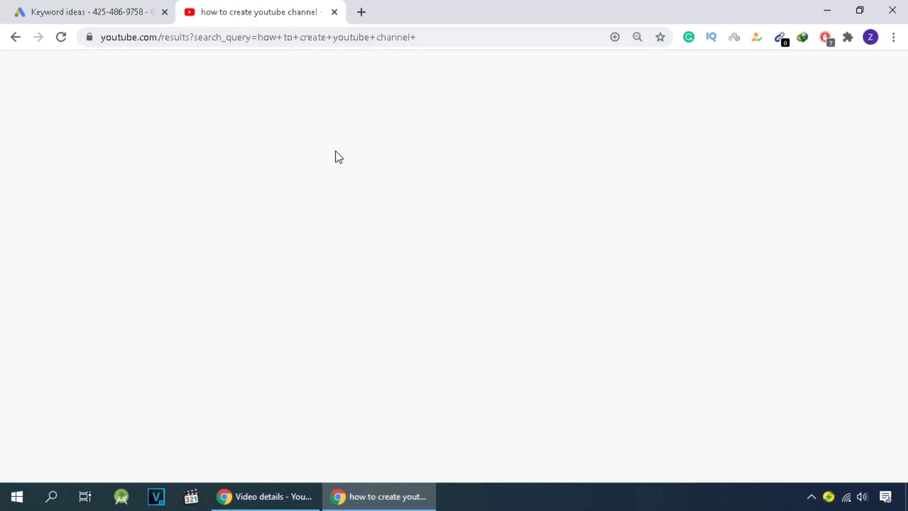
{"action": "key", "text": "alt+Tab"}
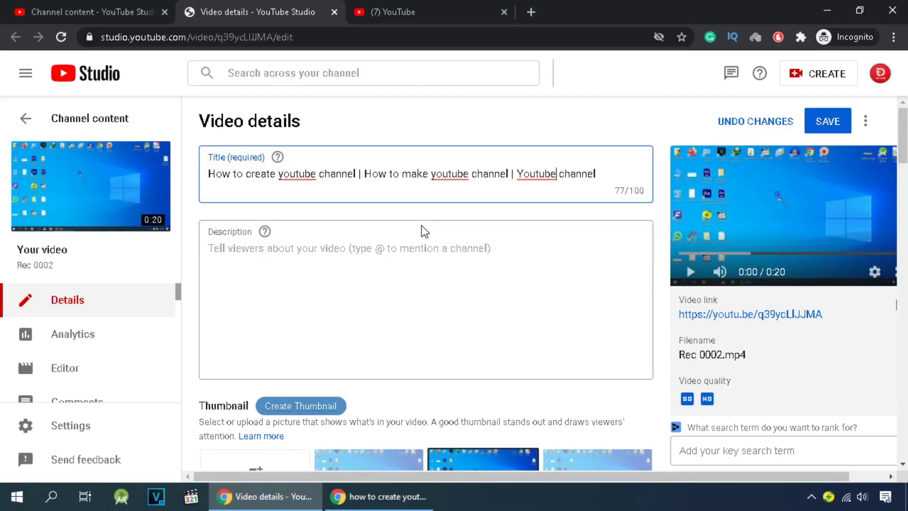
{"action": "left_click_drag", "start_coordinate": [208, 174], "coordinate": [590, 175]}
{"action": "left_click", "coordinate": [565, 174]}
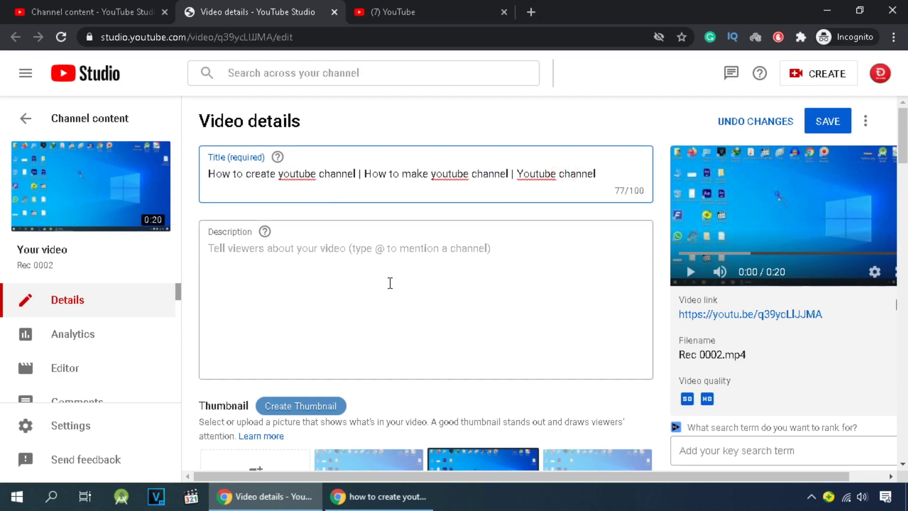